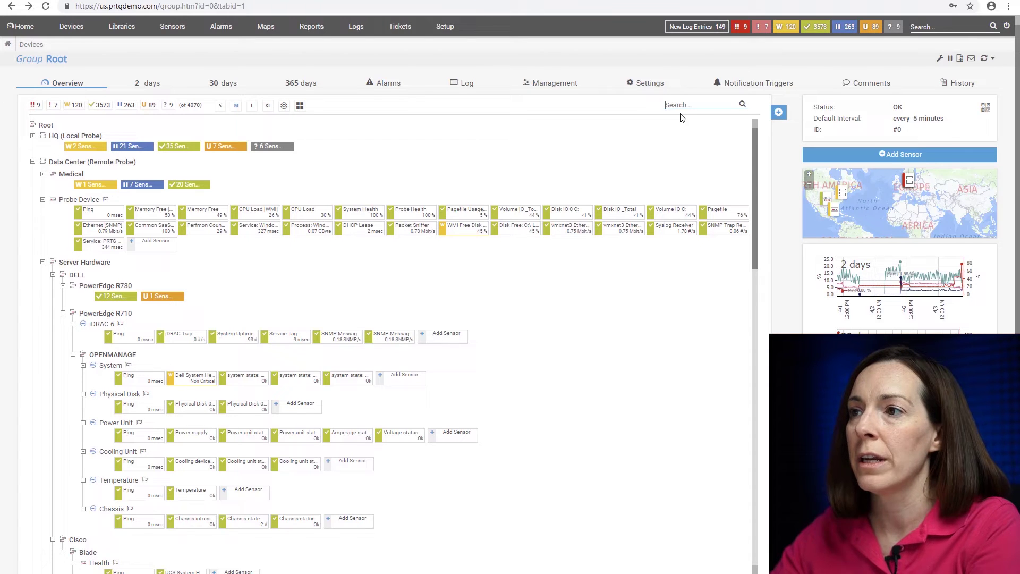
Review the Root group's settings and return to its device tree overview.
click(646, 85)
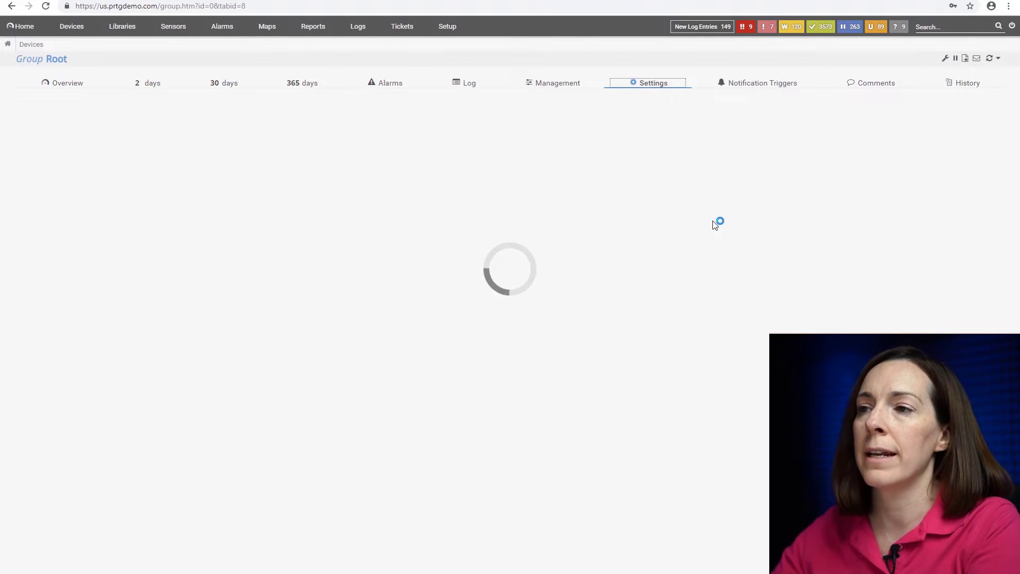
scroll(151, 252, down, 5)
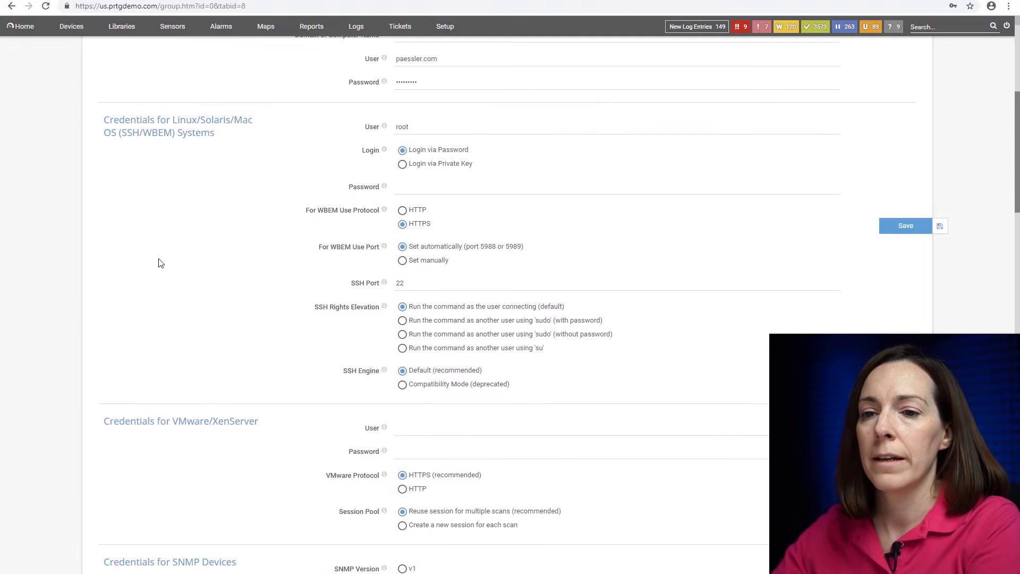
scroll(157, 262, down, 3)
scroll(169, 270, down, 4)
scroll(169, 269, down, 2)
scroll(173, 271, down, 3)
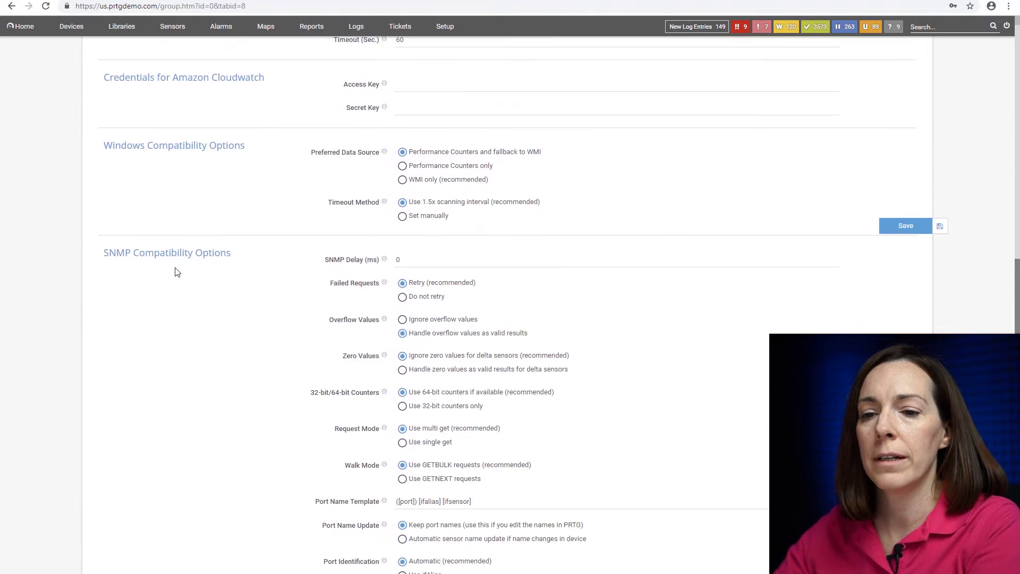
scroll(175, 272, down, 3)
scroll(177, 273, down, 3)
scroll(177, 273, down, 3)
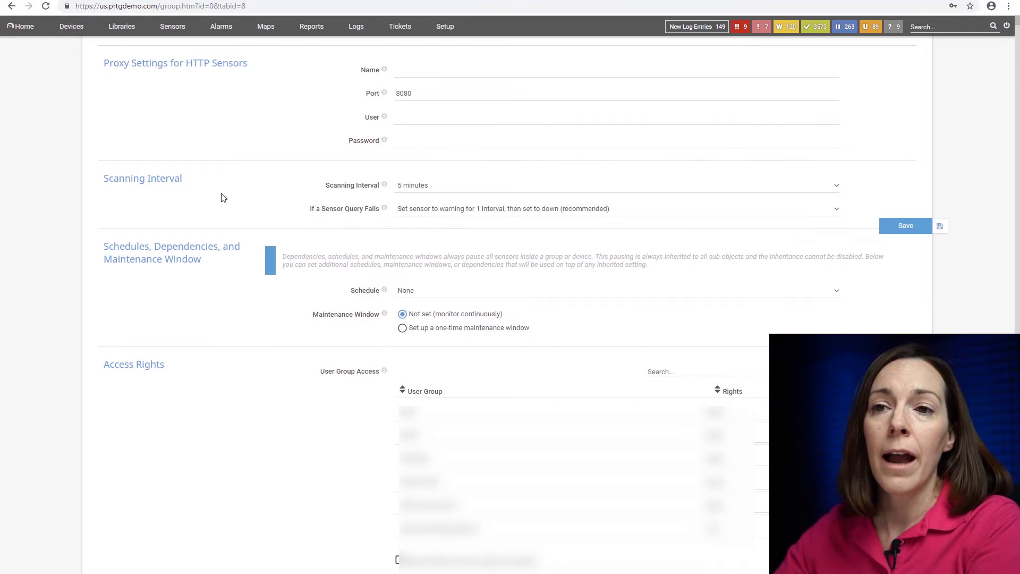
scroll(217, 200, up, 3)
scroll(207, 200, up, 4)
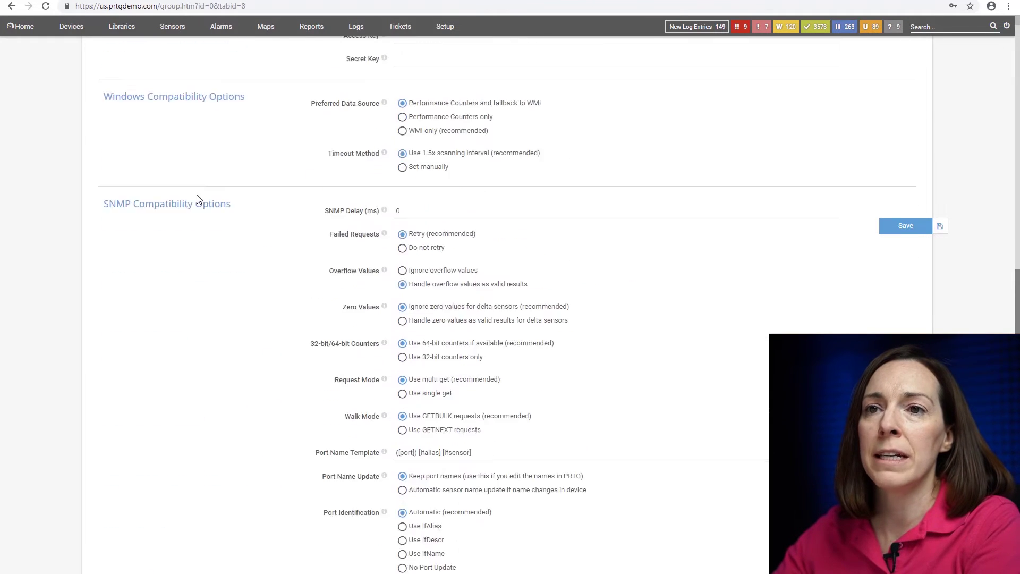
scroll(190, 199, up, 4)
scroll(189, 199, up, 4)
scroll(152, 166, up, 4)
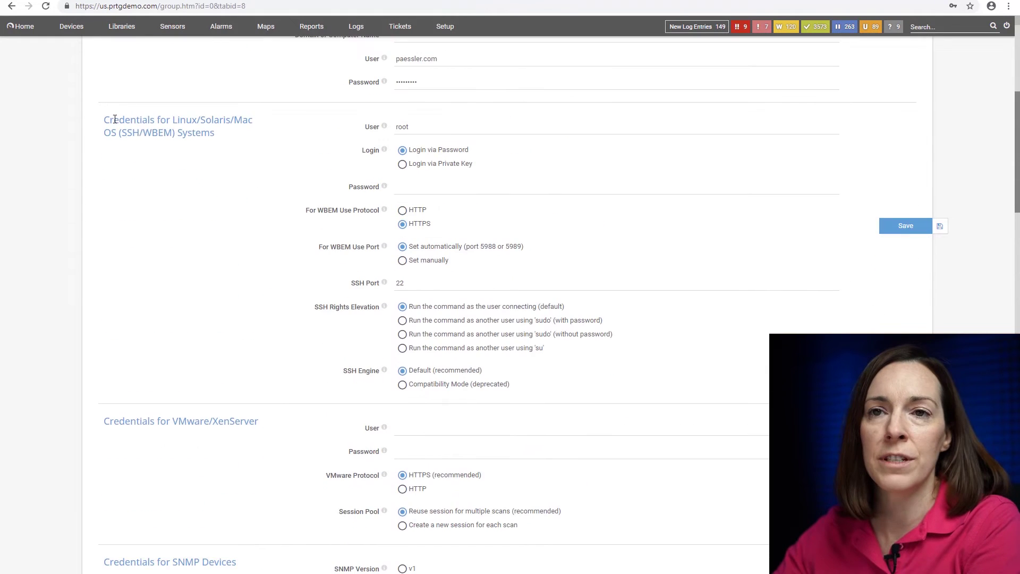
click(11, 7)
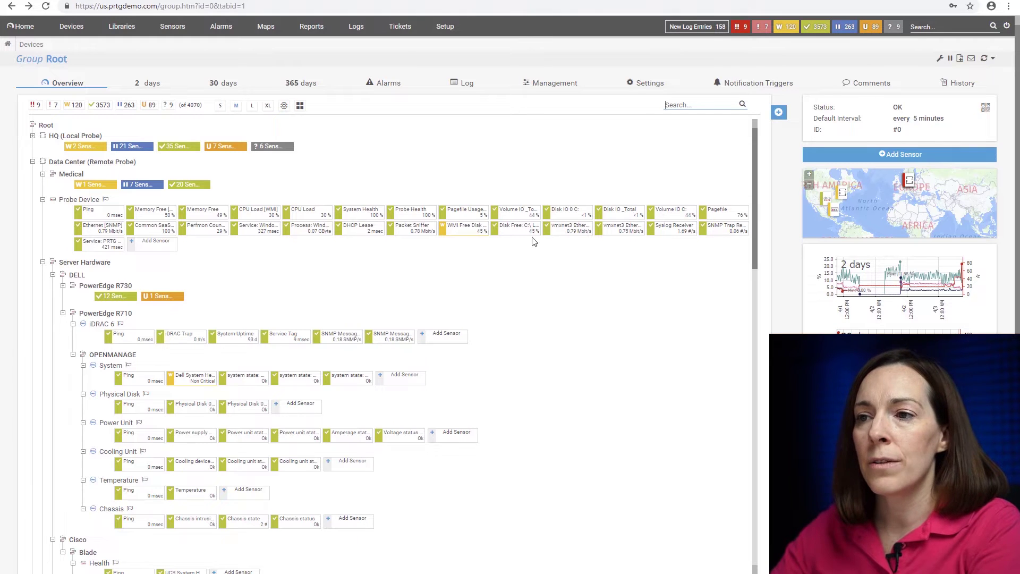
Open the Disk Free: C:\ sensor on the Probe Device.
click(520, 229)
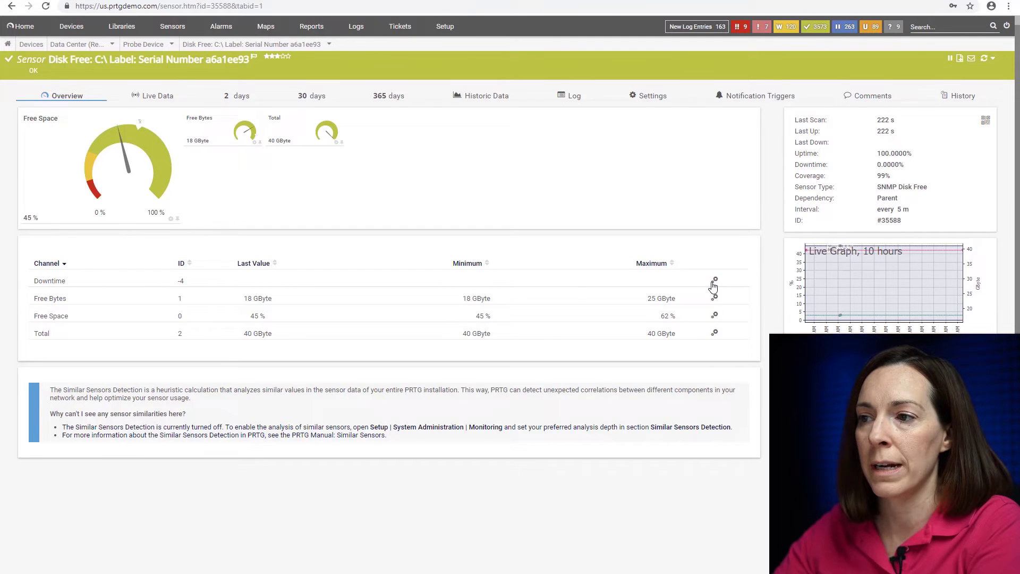
Open the Free Space channel settings with limit-based alerting enabled.
click(171, 217)
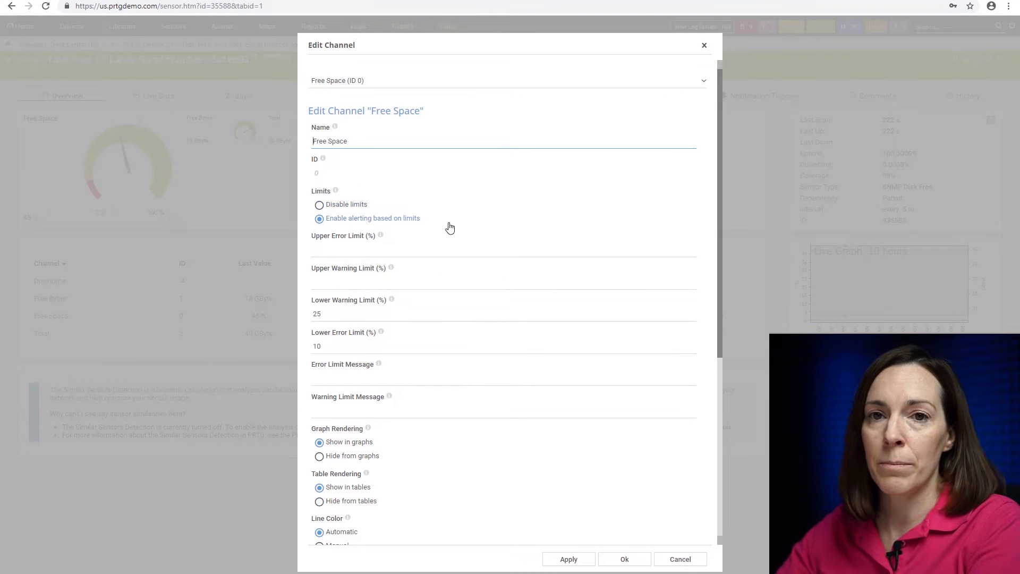
click(356, 206)
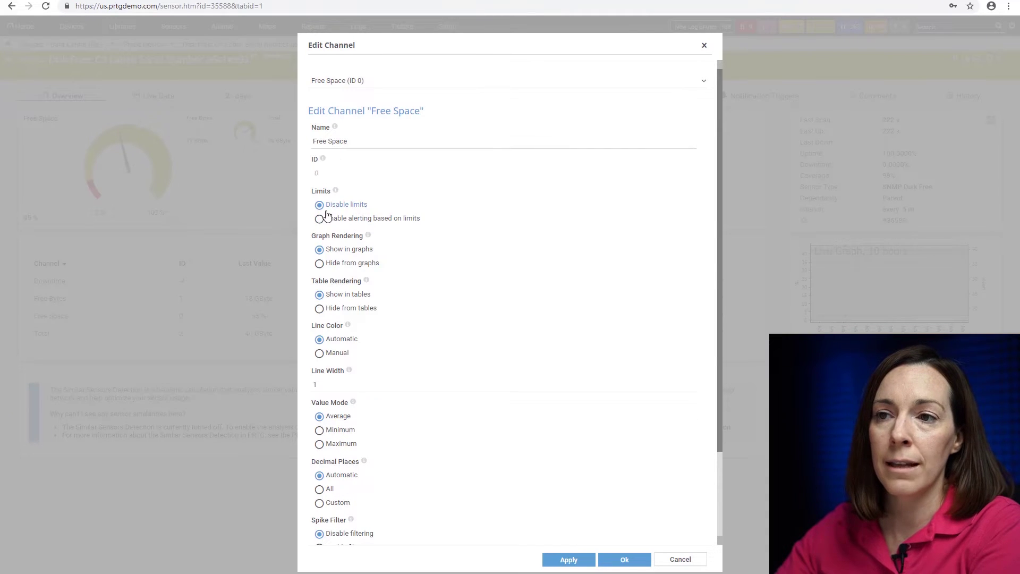
click(359, 222)
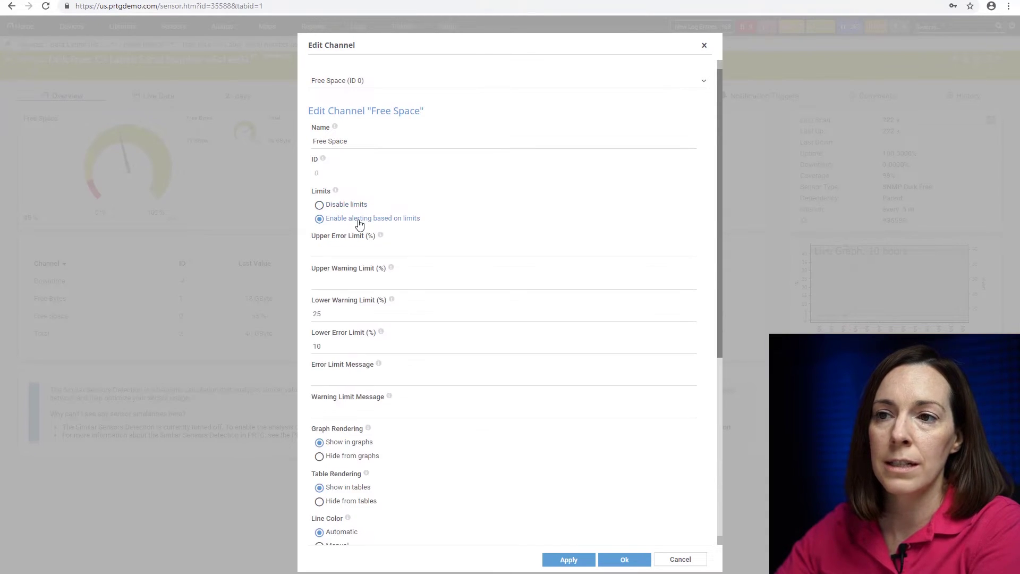
scroll(445, 222, down, 4)
scroll(444, 222, up, 2)
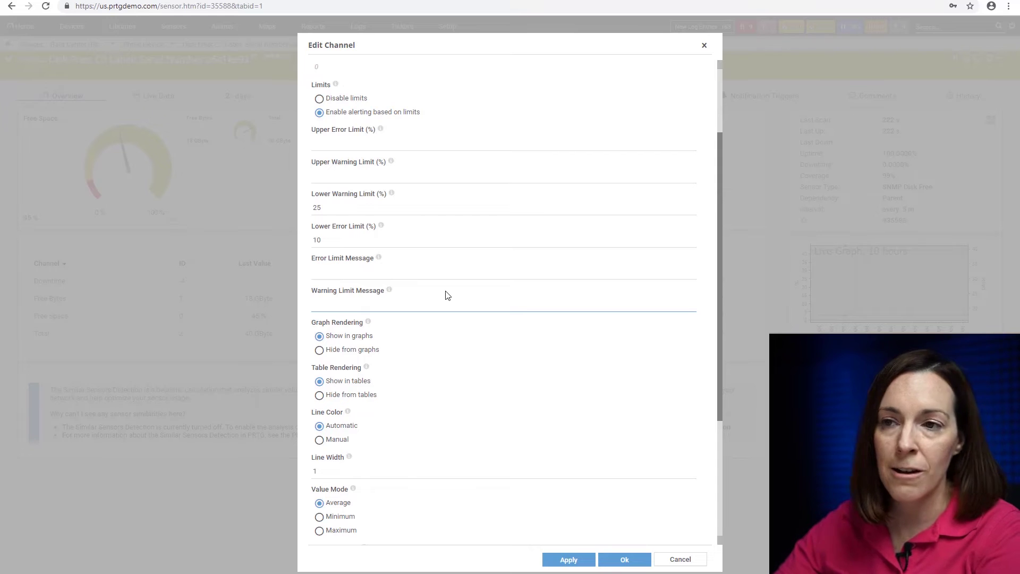
Set Free Space lower warning limit 50% and lower error limit 25%, then save.
click(467, 209)
text(50)
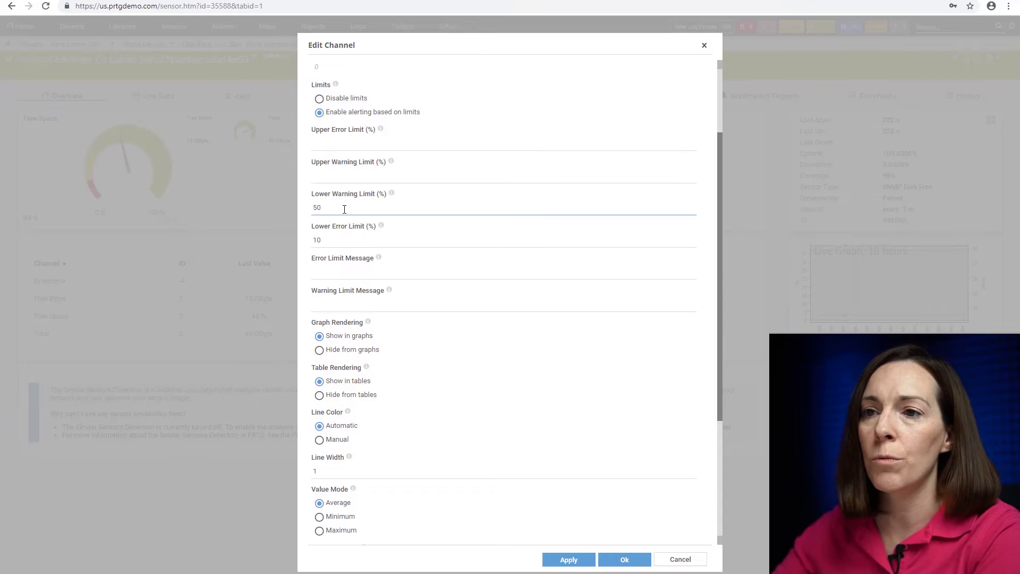
drag(320, 240, 304, 242)
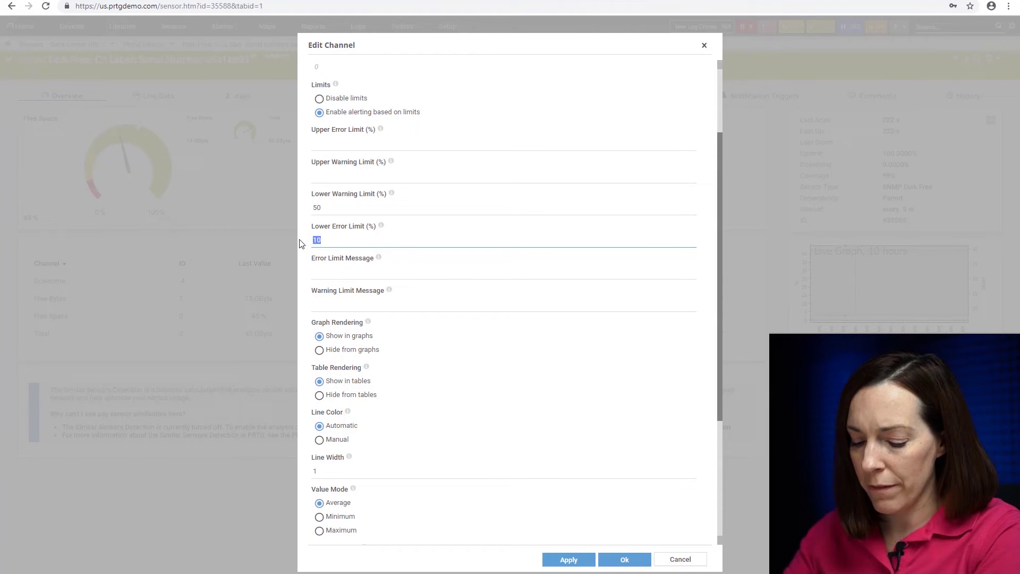
text(25)
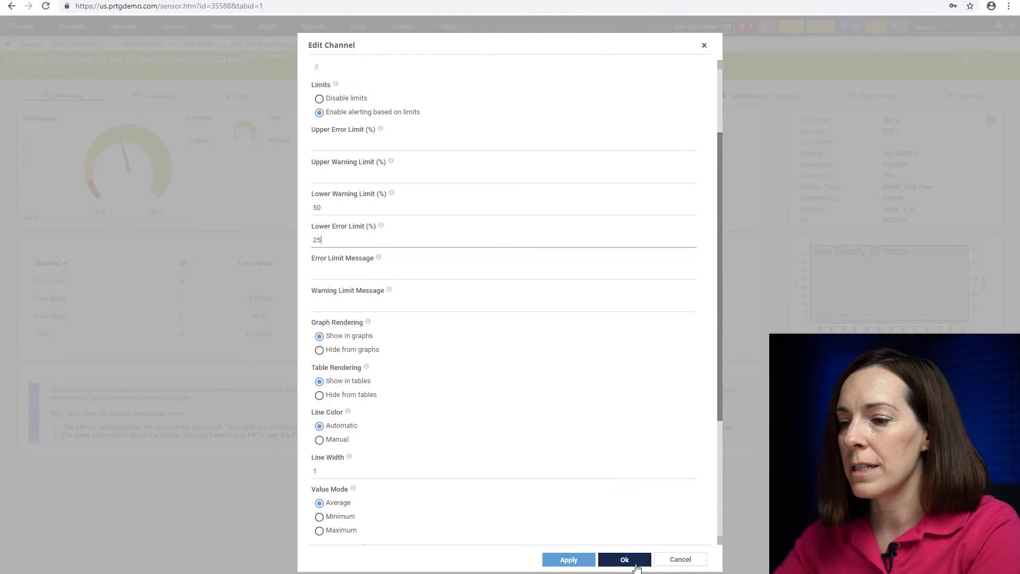
click(628, 558)
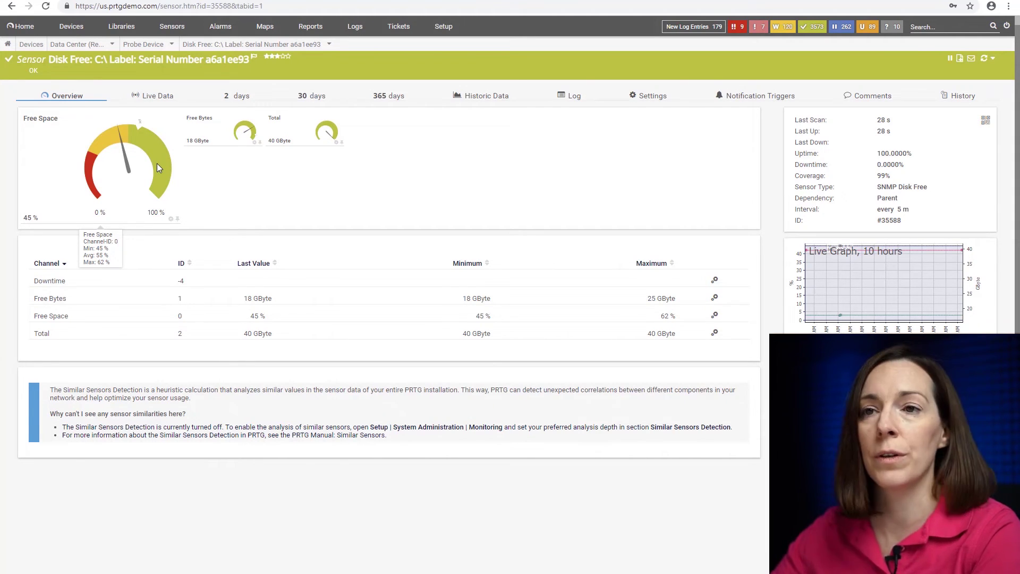
Open the Dell System Health sensor under PowerEdge R710 > OPENMANAGE > System.
click(73, 27)
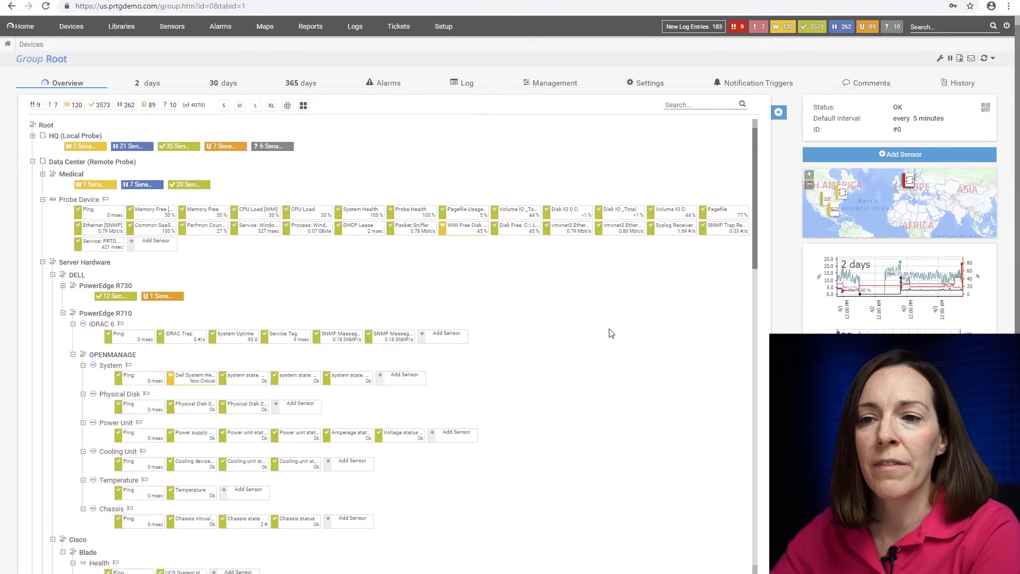
scroll(610, 335, down, 1)
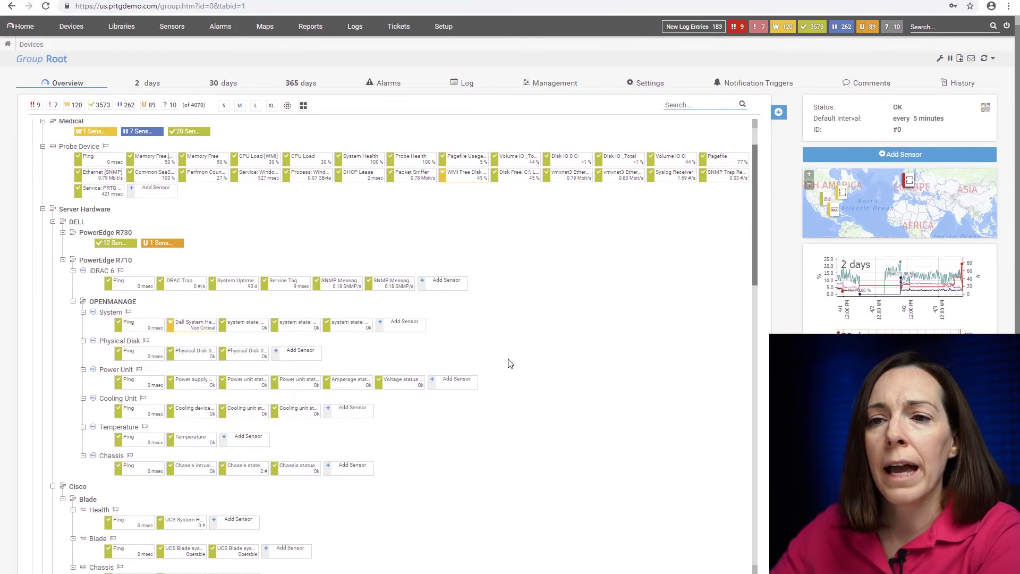
click(185, 326)
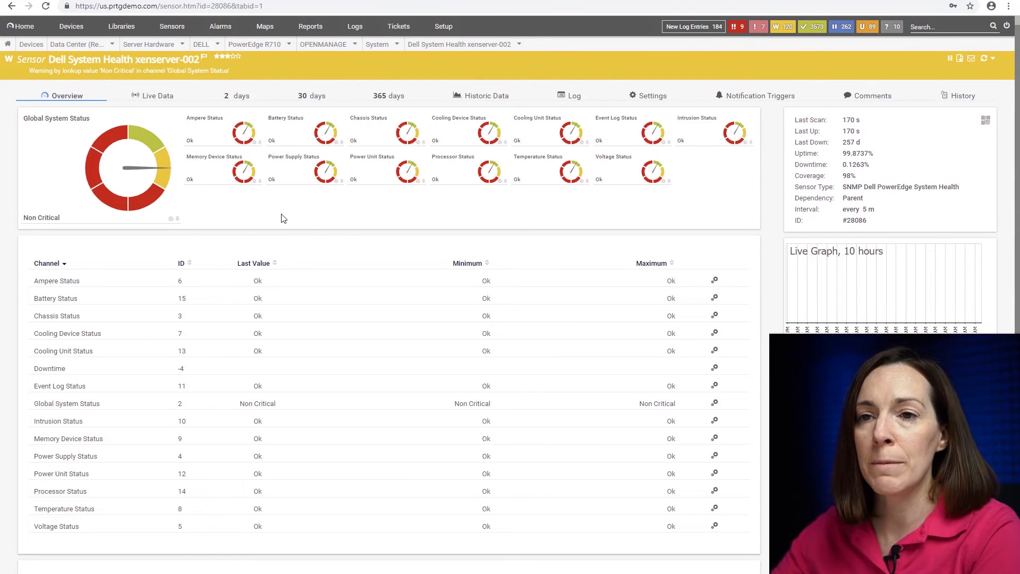
Open the Global System Status channel settings and list the available value lookups.
click(170, 220)
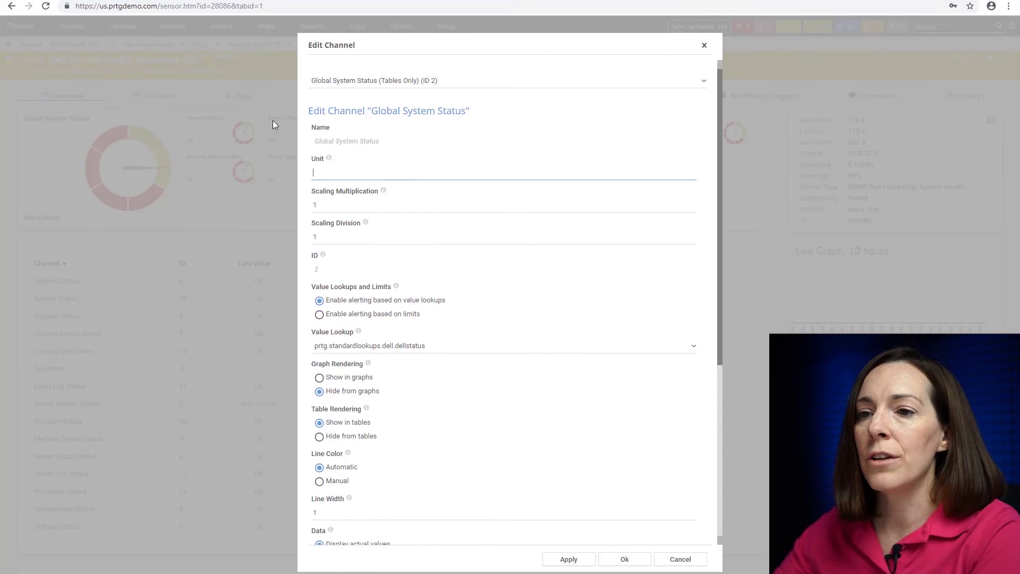
scroll(530, 323, down, 1)
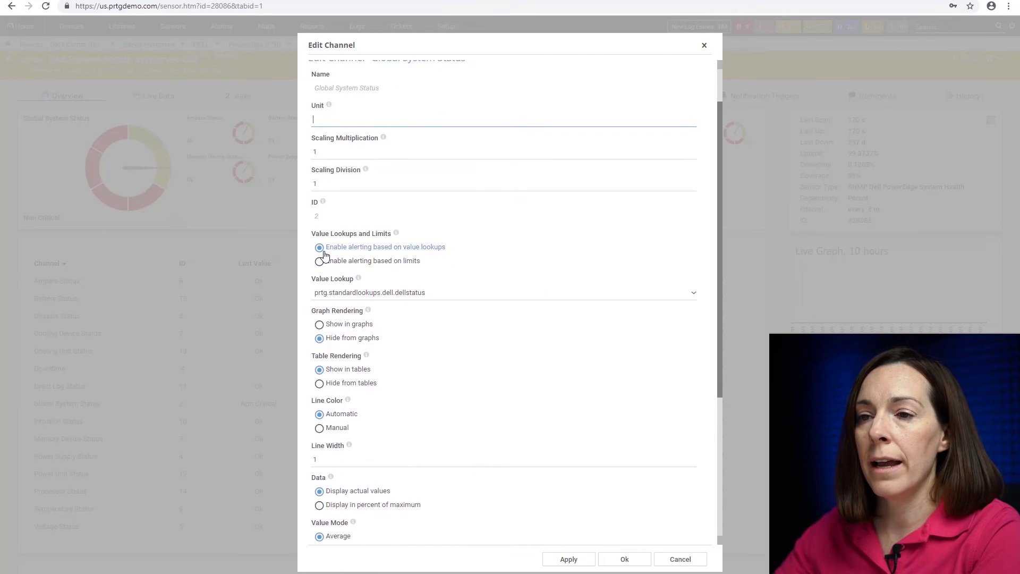
scroll(446, 249, down, 1)
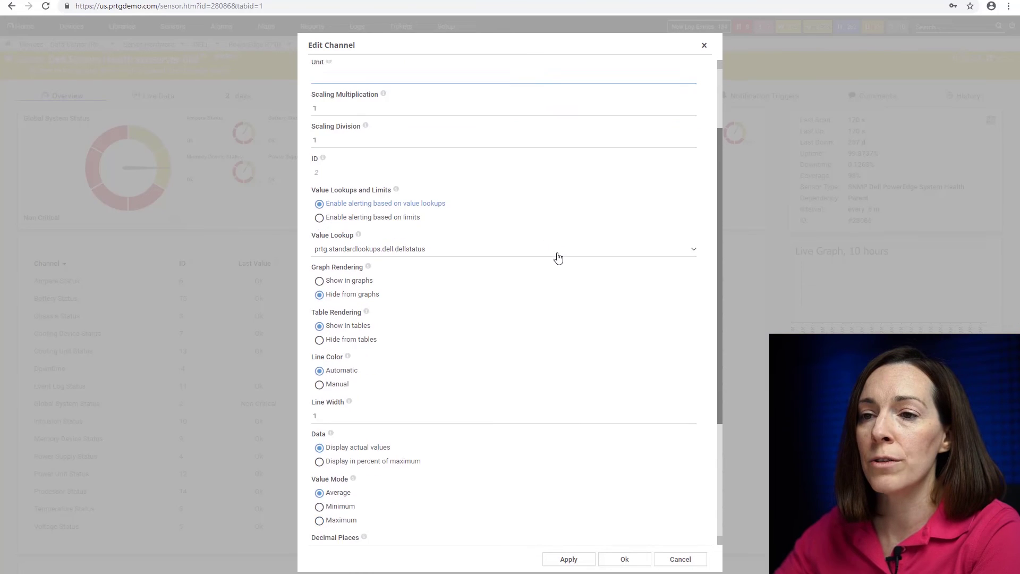
scroll(558, 258, down, 1)
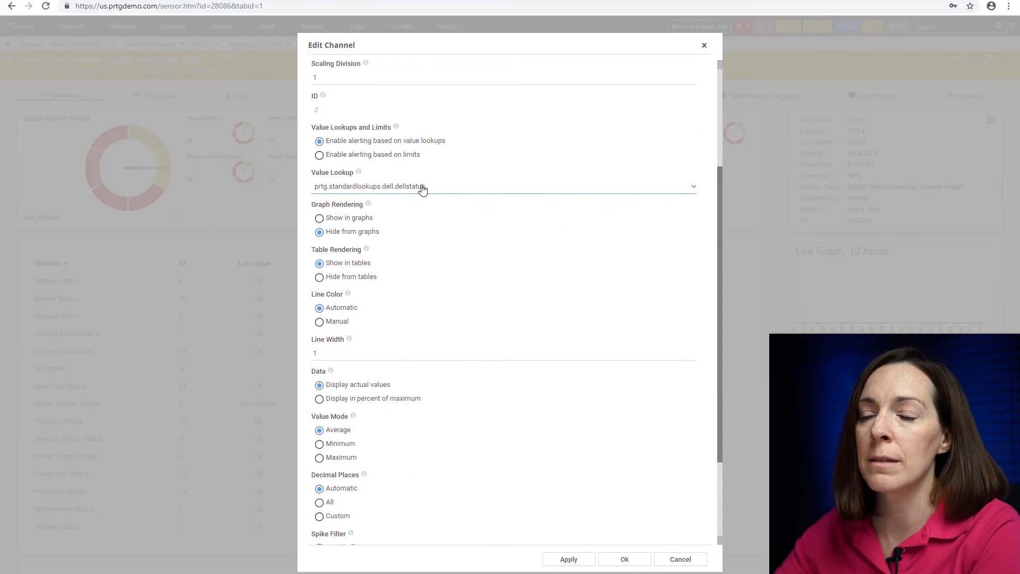
click(448, 193)
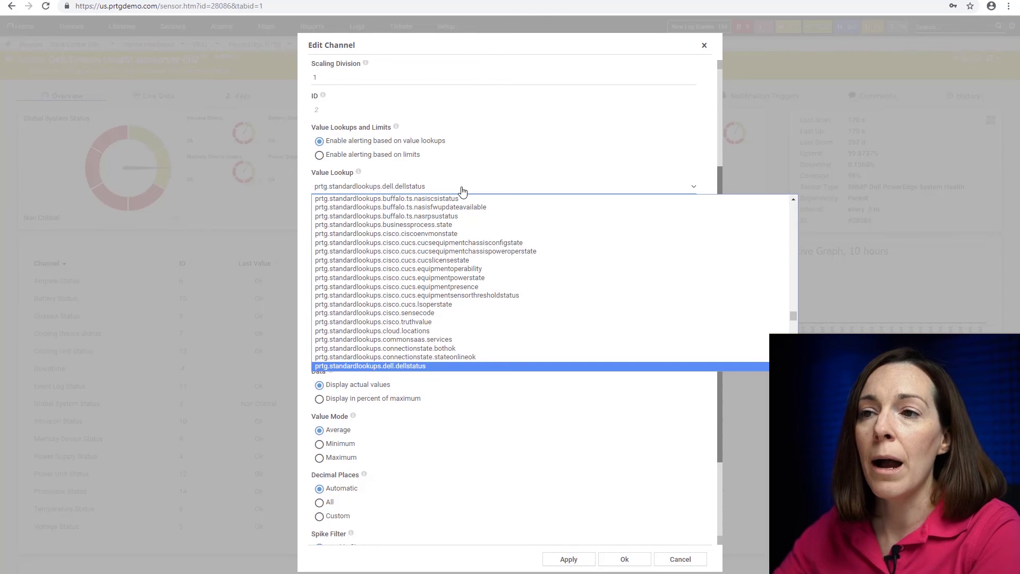
Dismiss the lookup list, keeping prtg.standardlookups.dell.dellstatus selected.
click(513, 43)
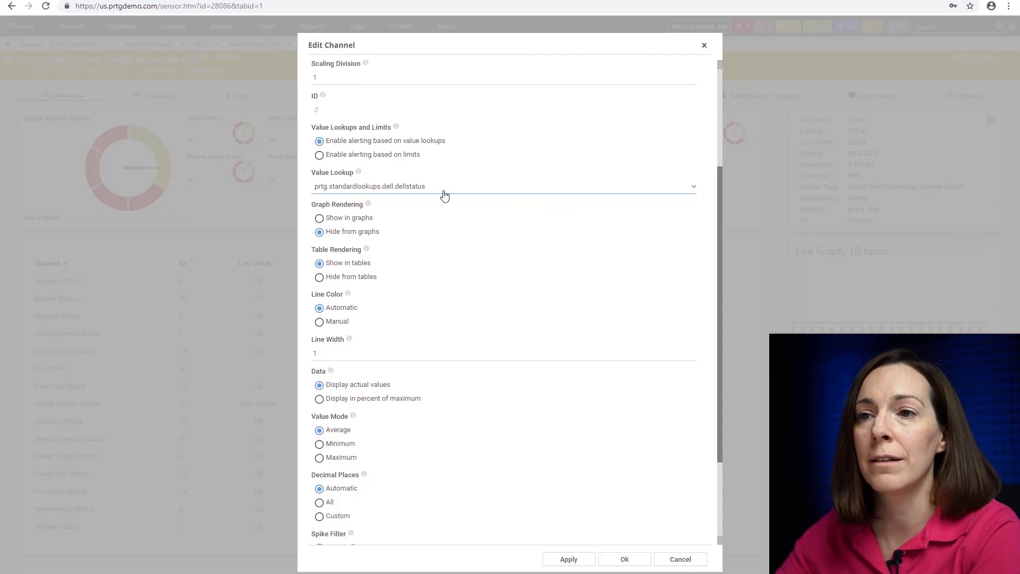
Cancel the Global System Status channel dialog without saving changes.
click(680, 559)
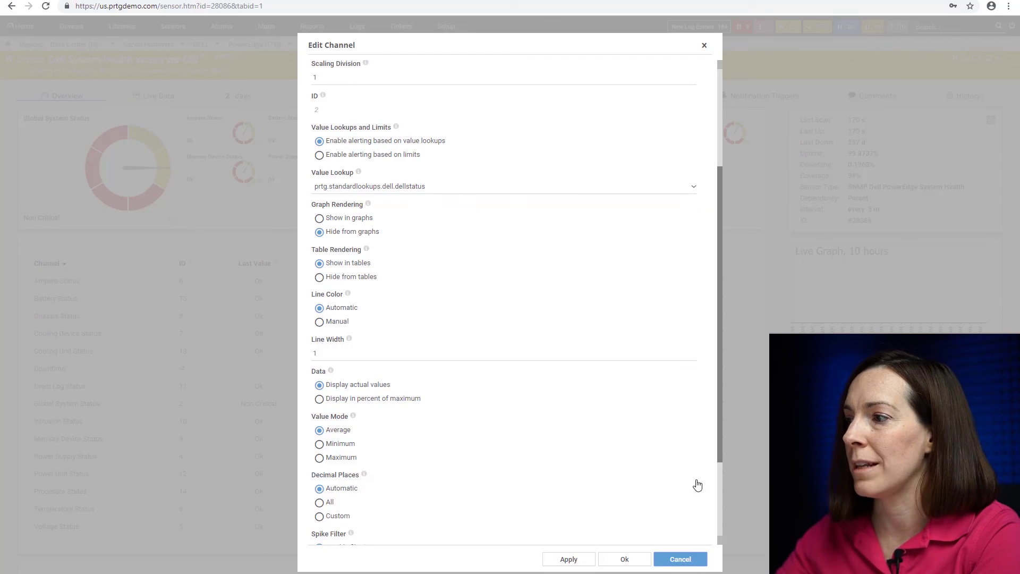